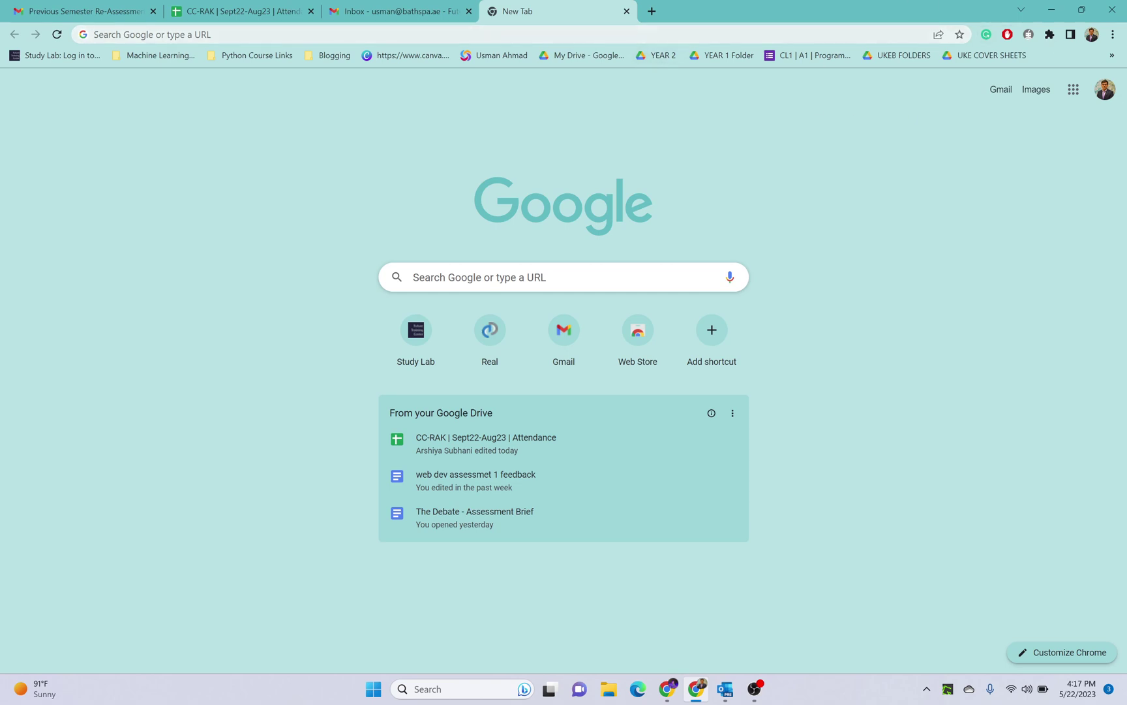
Go to mywebar.com by typing 'my' in the address bar and accepting the autocomplete.
{"action": "key", "text": "ctrl+l"}
{"action": "type", "text": "my"}
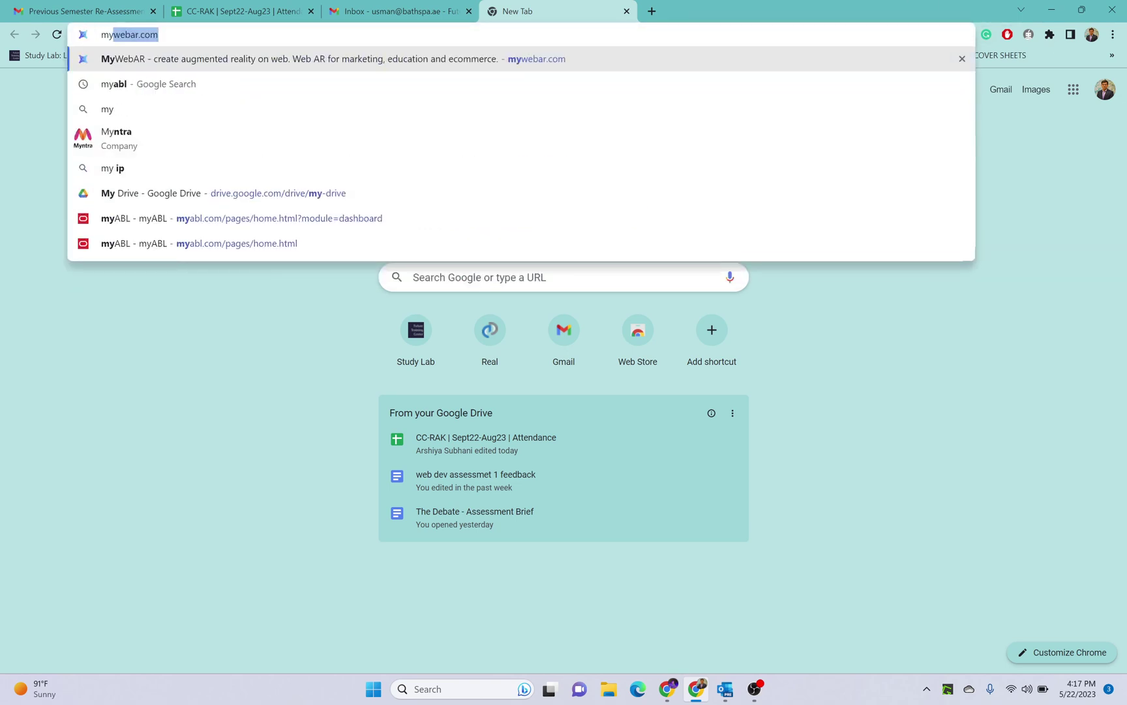
{"action": "key", "text": "Return"}
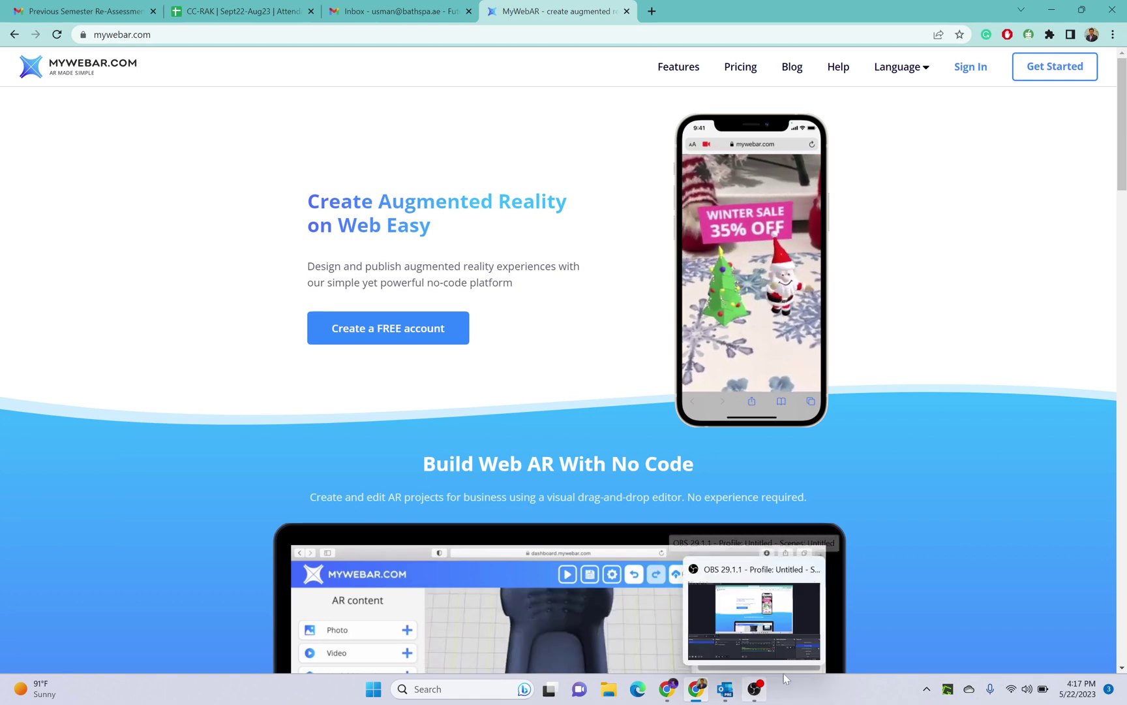
Sign in to the MyWebAR dashboard and begin a new project called Project 4.
{"action": "left_click", "coordinate": [968, 67]}
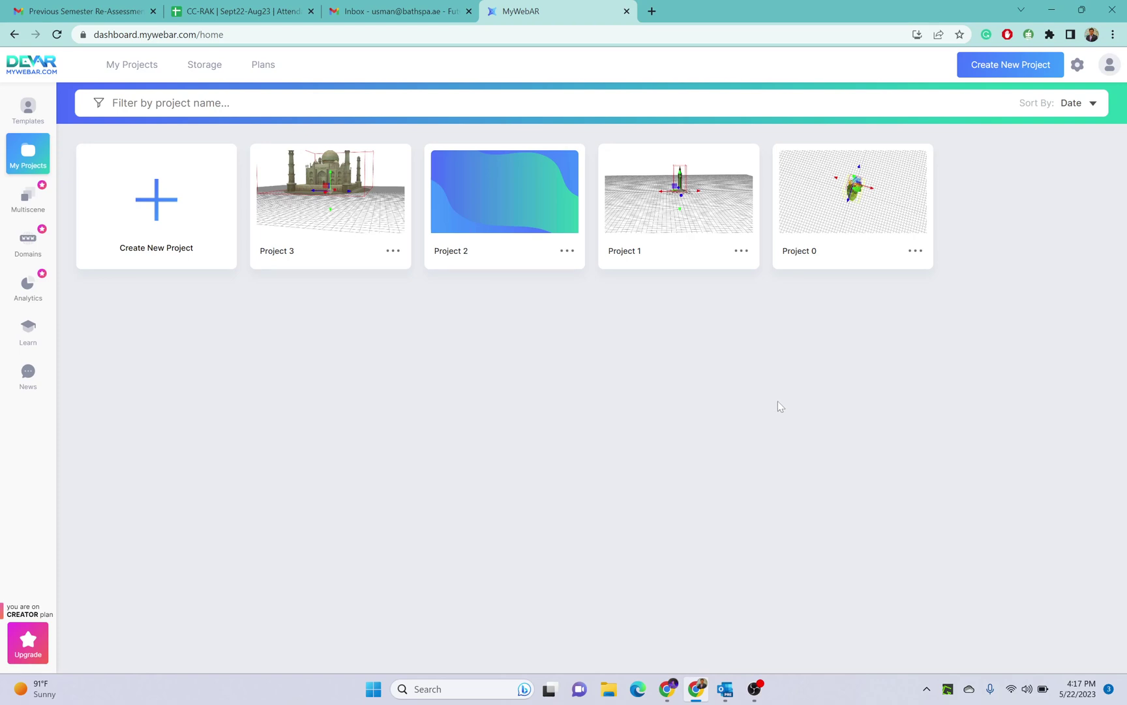
{"action": "left_click", "coordinate": [992, 78]}
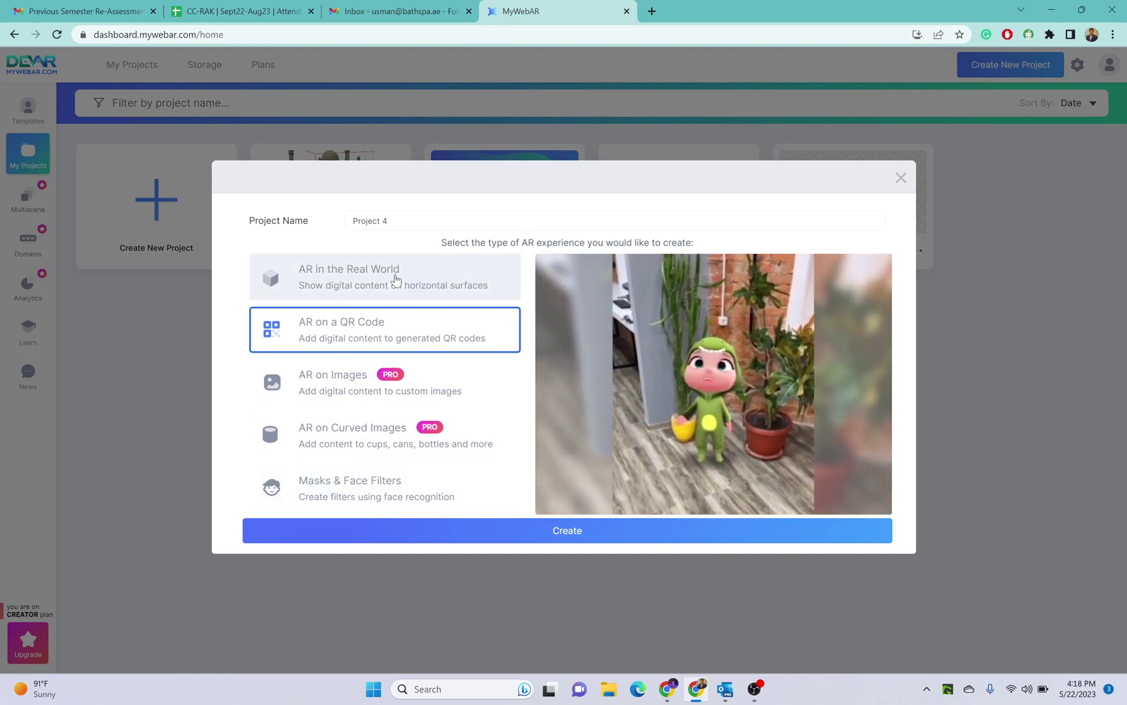
Compare AR in the Real World, Masks & Face Filters and AR on a QR Code, settling on AR on a QR Code.
{"action": "left_click", "coordinate": [396, 279]}
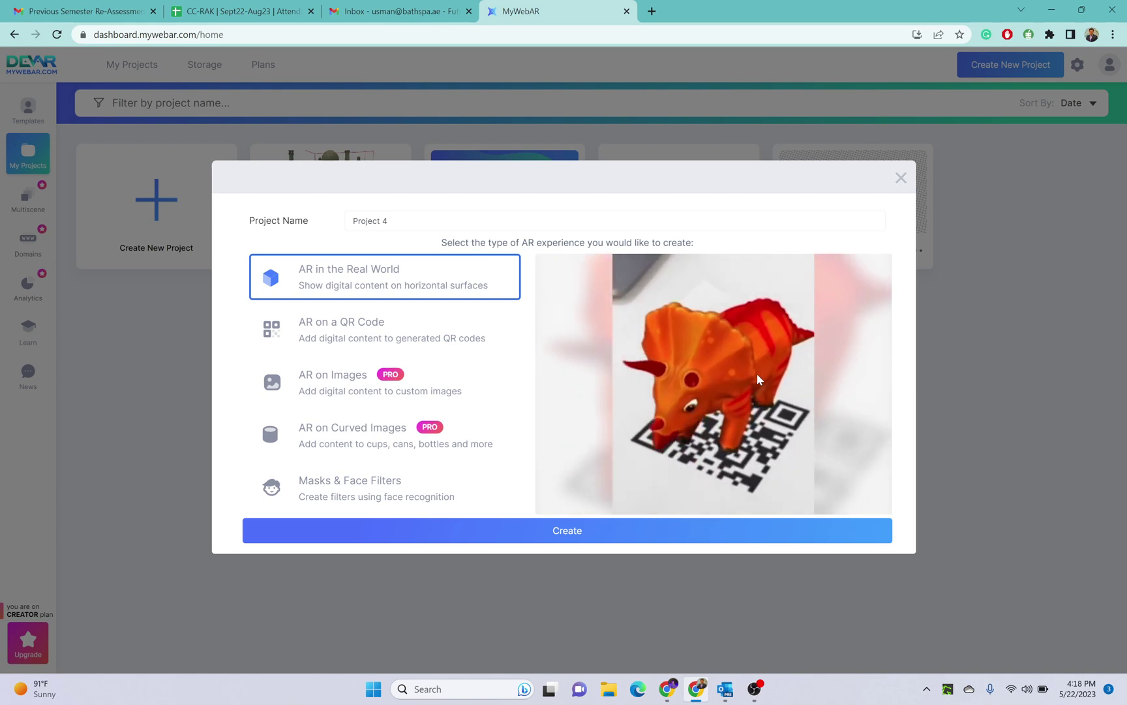
{"action": "left_click", "coordinate": [366, 330]}
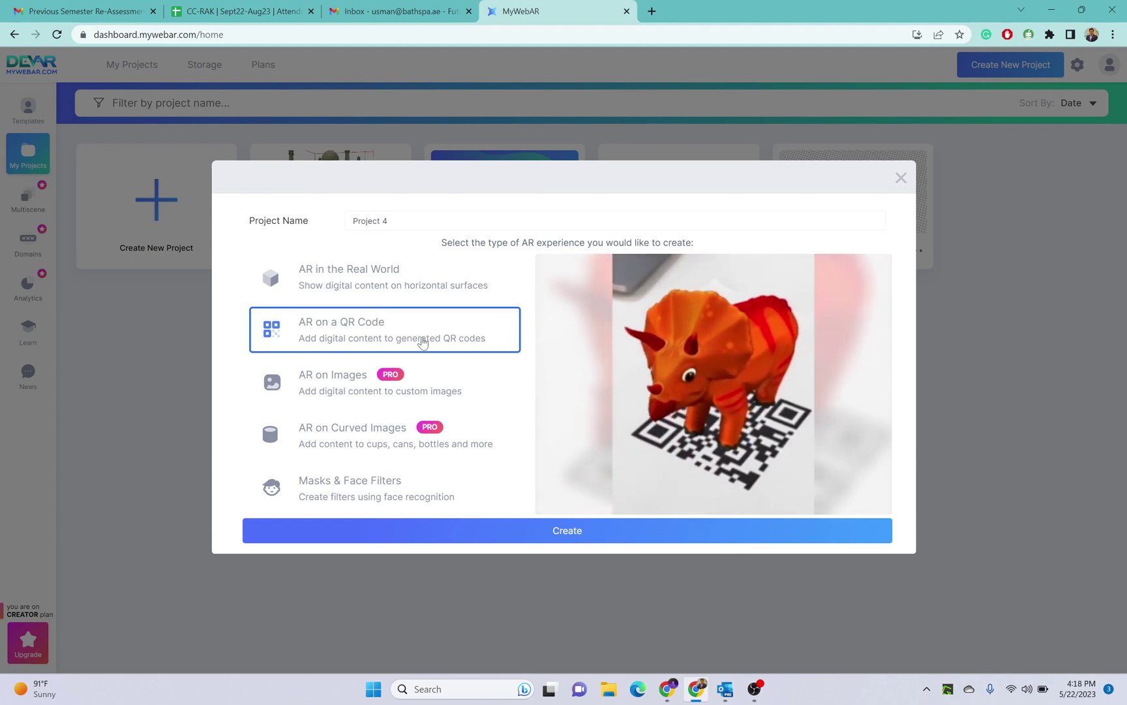
{"action": "left_click", "coordinate": [351, 487]}
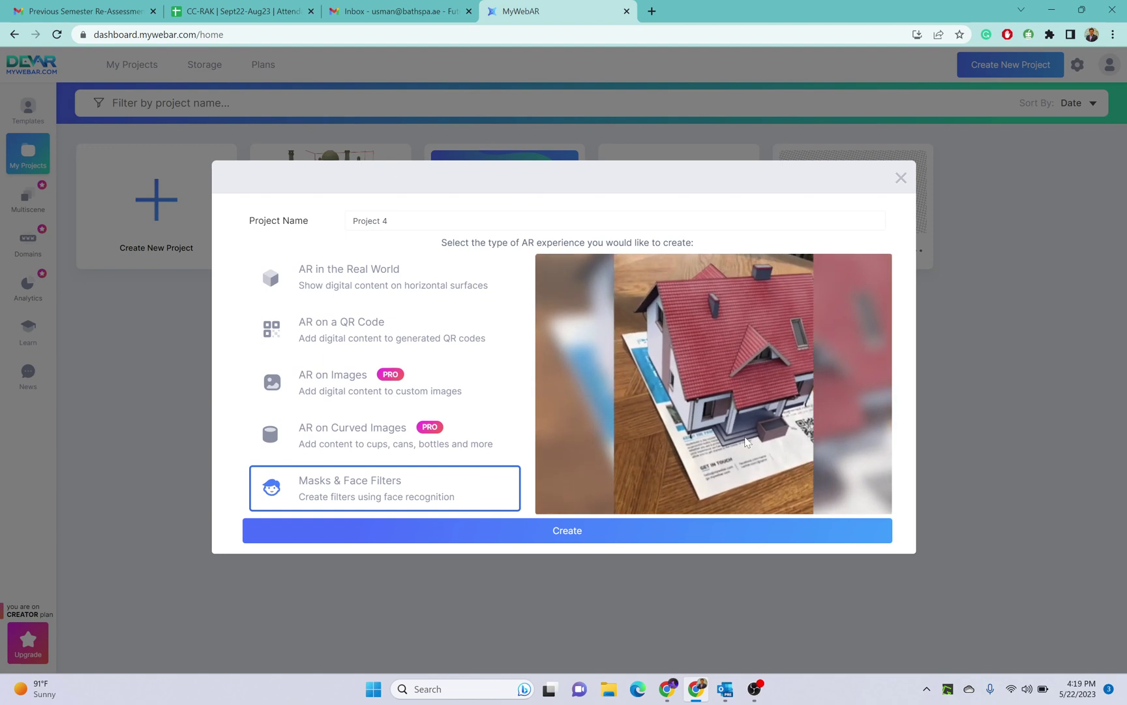
{"action": "mouse_move", "coordinate": [438, 320]}
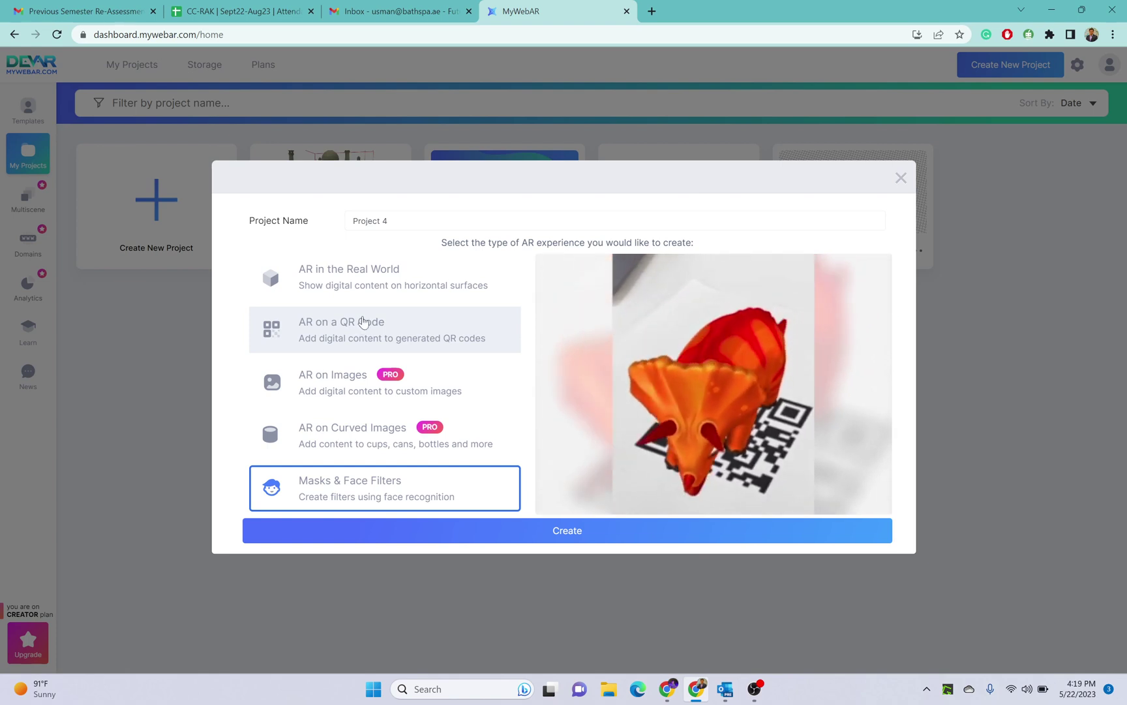
{"action": "mouse_move", "coordinate": [406, 295]}
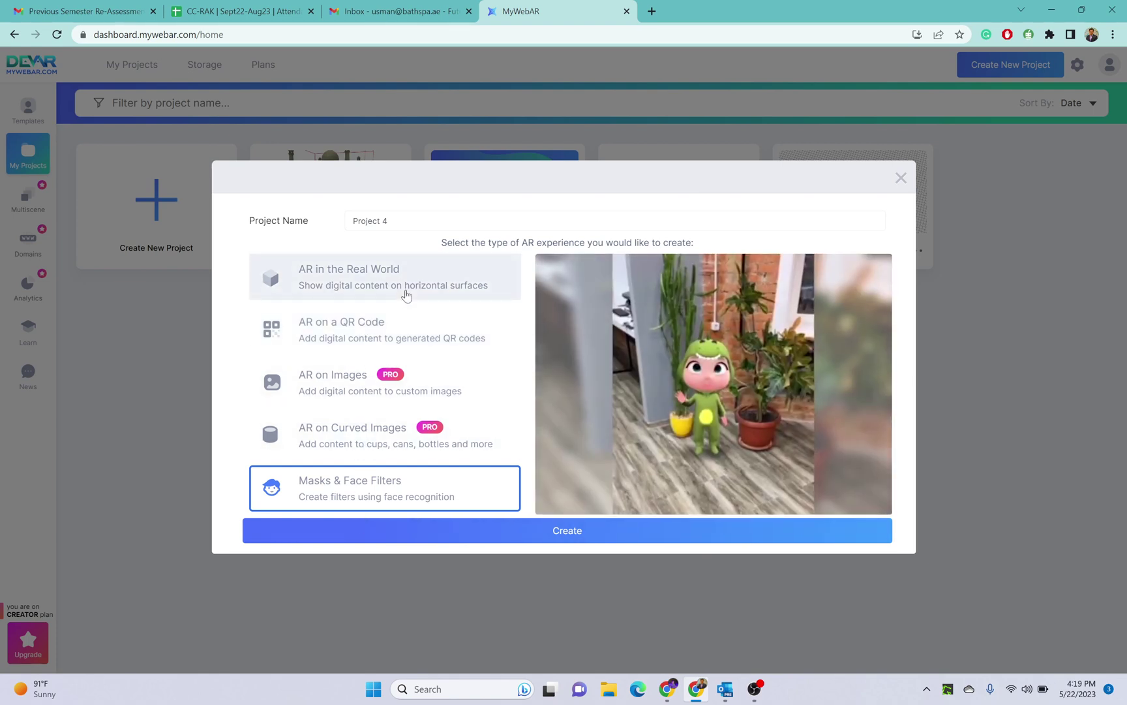
{"action": "left_click", "coordinate": [370, 329]}
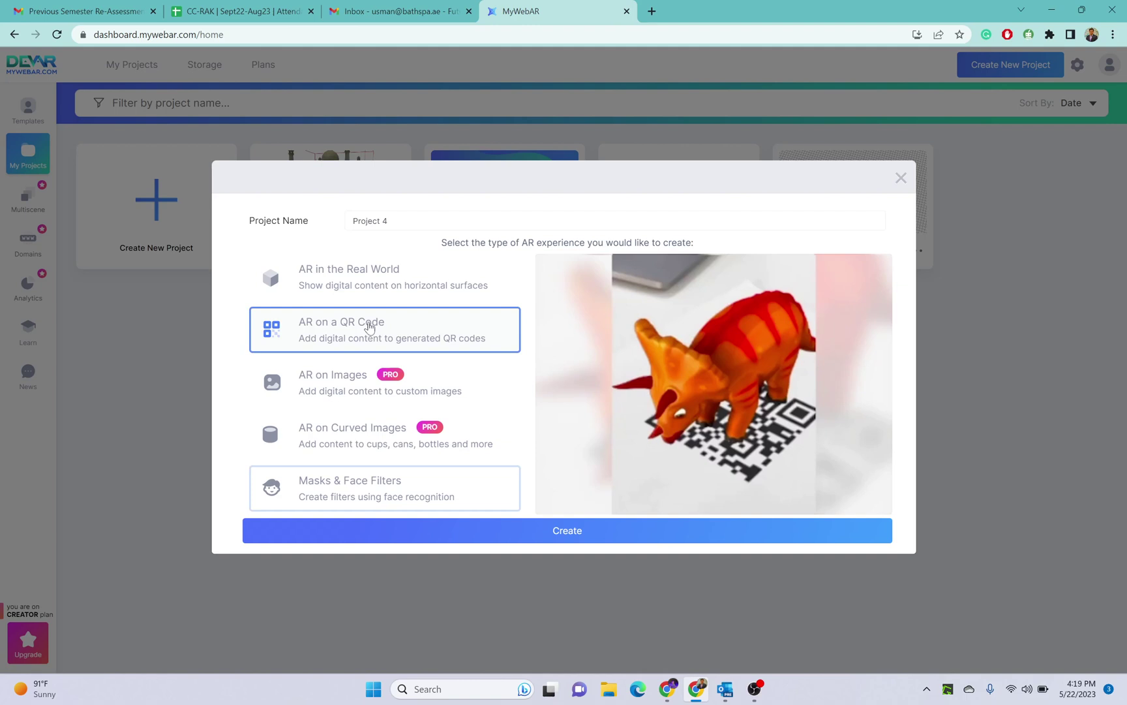
{"action": "left_click", "coordinate": [370, 285]}
{"action": "left_click", "coordinate": [362, 323]}
{"action": "left_click", "coordinate": [371, 287]}
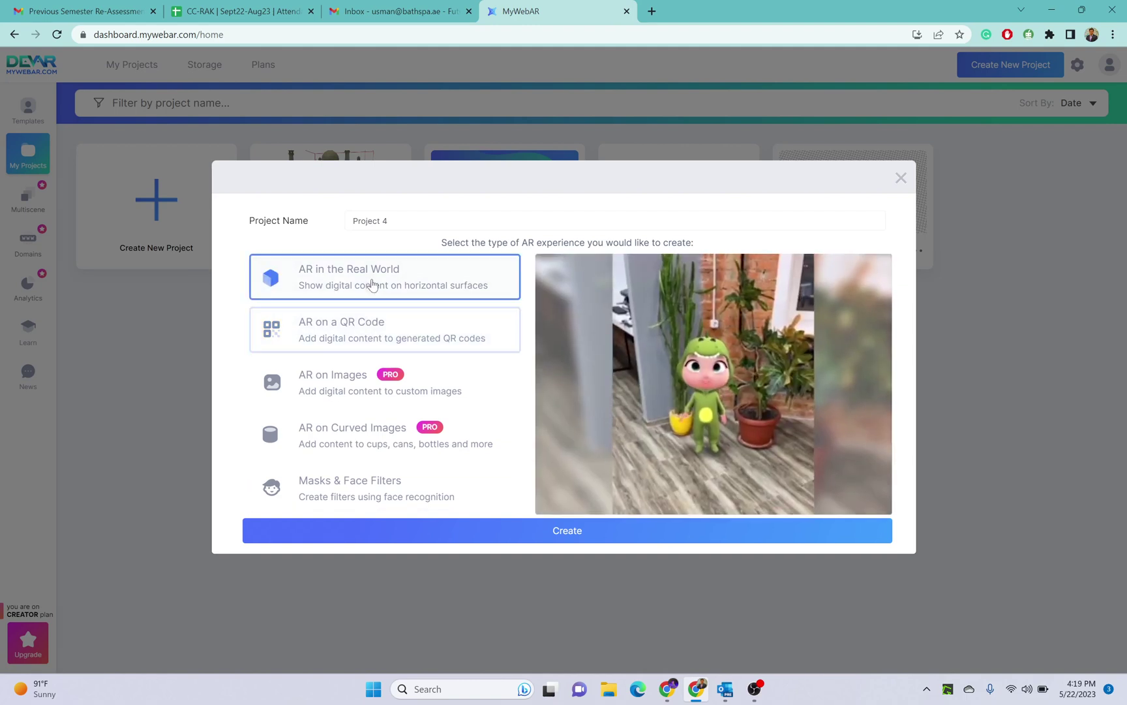
{"action": "left_click", "coordinate": [385, 346]}
{"action": "left_click", "coordinate": [388, 295]}
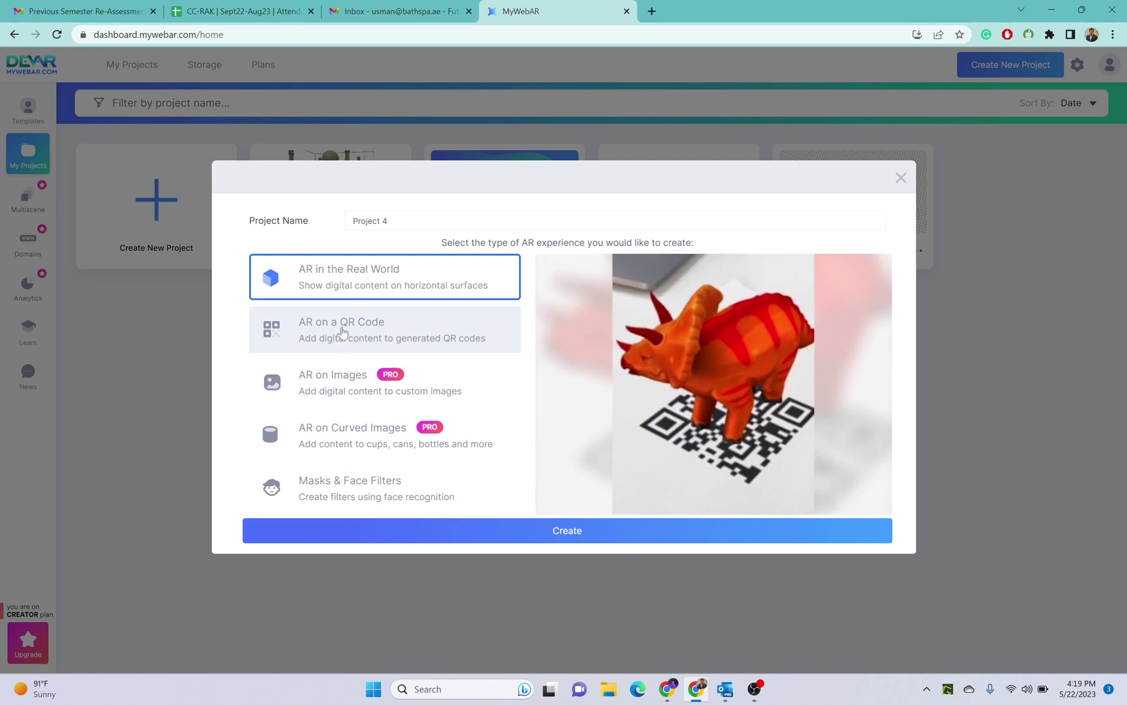
{"action": "left_click", "coordinate": [371, 334]}
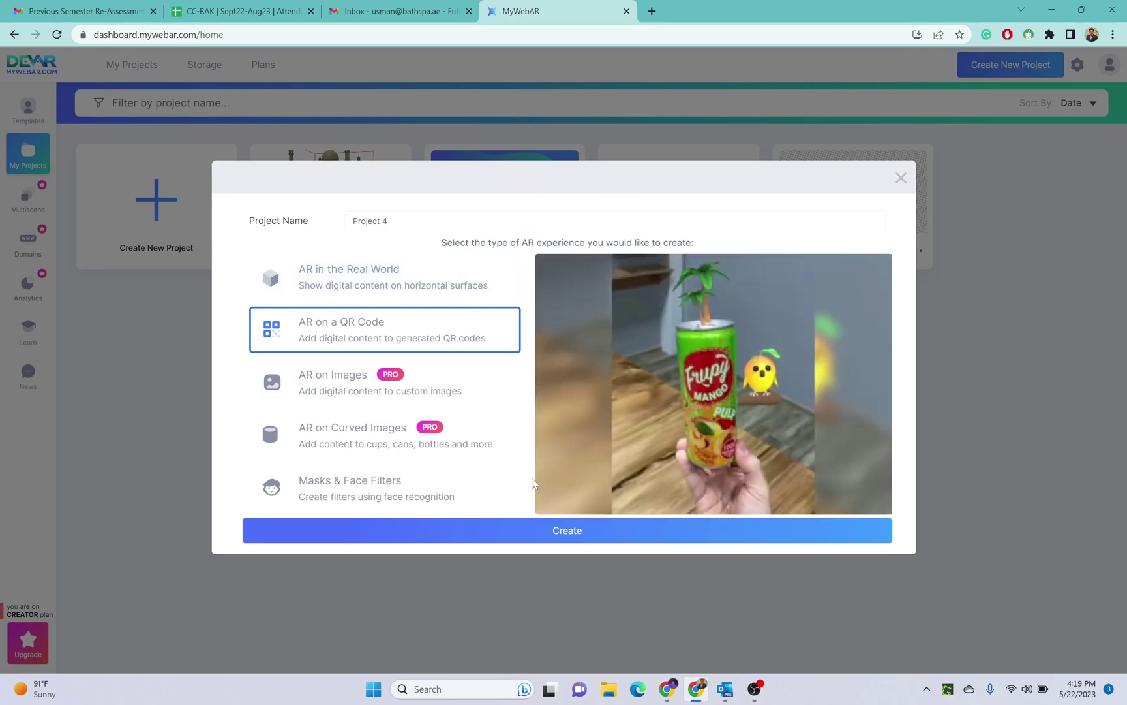
Create the QR-code project, opening the scene editor with the QR marker and two default lights.
{"action": "left_click", "coordinate": [556, 531]}
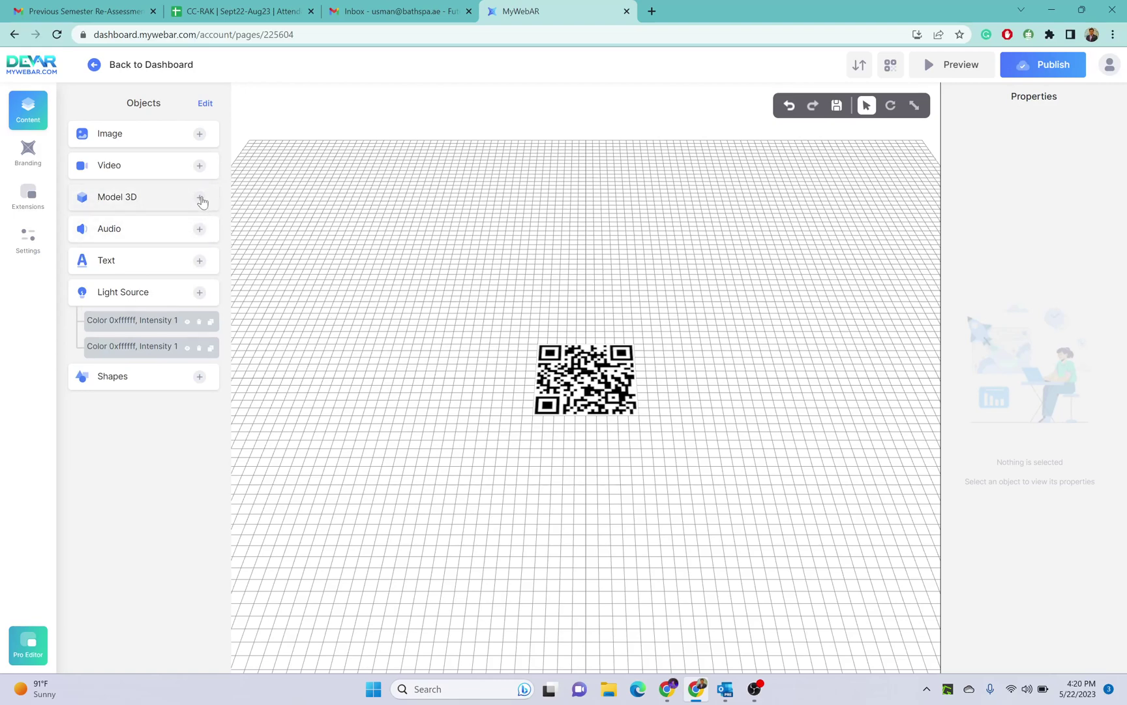
Add the pyramid model from the 3D Models Library's Architecture category to the QR code marker.
{"action": "left_click", "coordinate": [199, 197]}
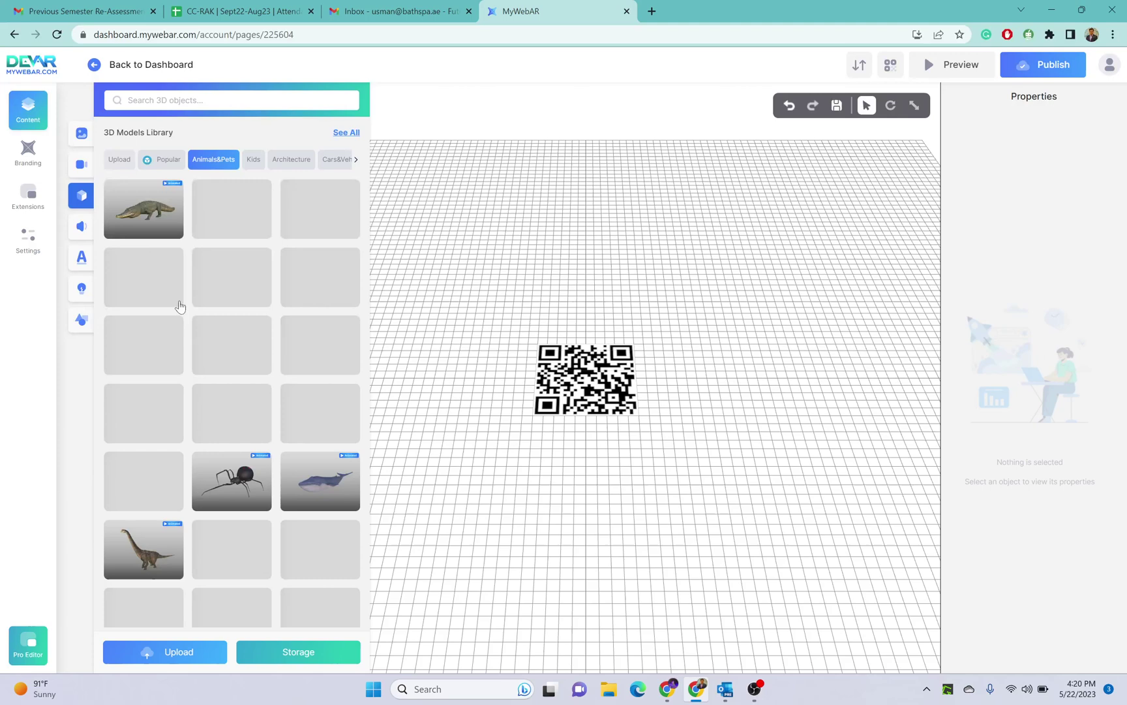
{"action": "scroll", "coordinate": [186, 289], "scroll_direction": "down", "scroll_amount": 15}
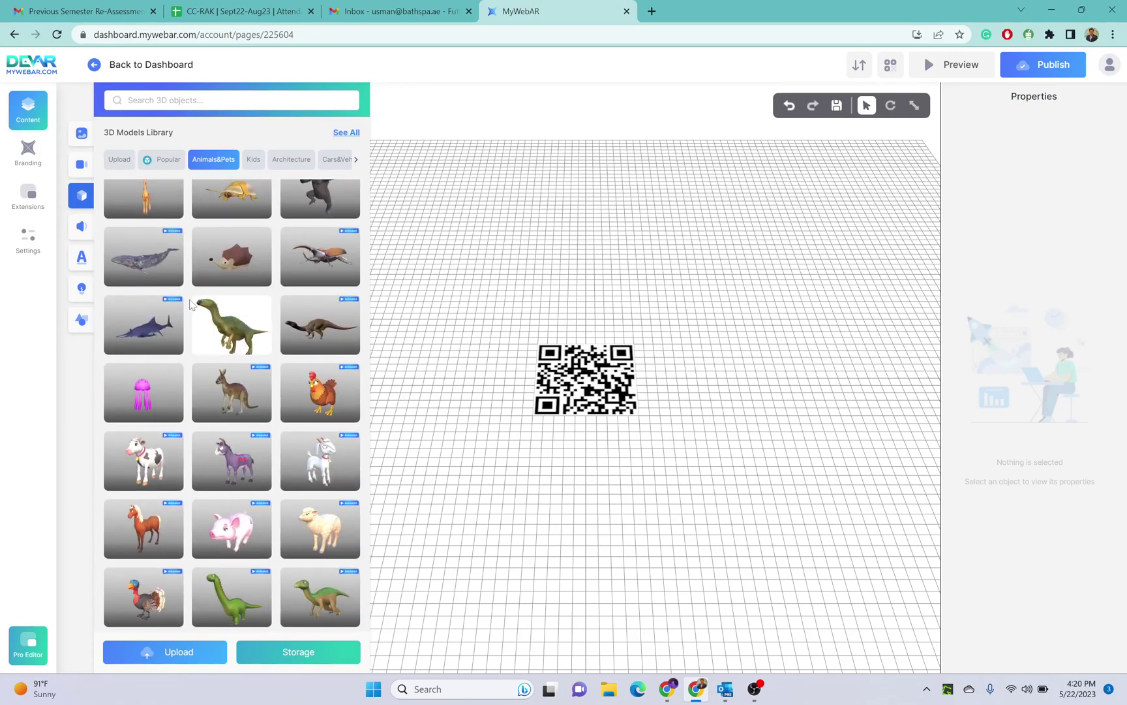
{"action": "left_click", "coordinate": [291, 163]}
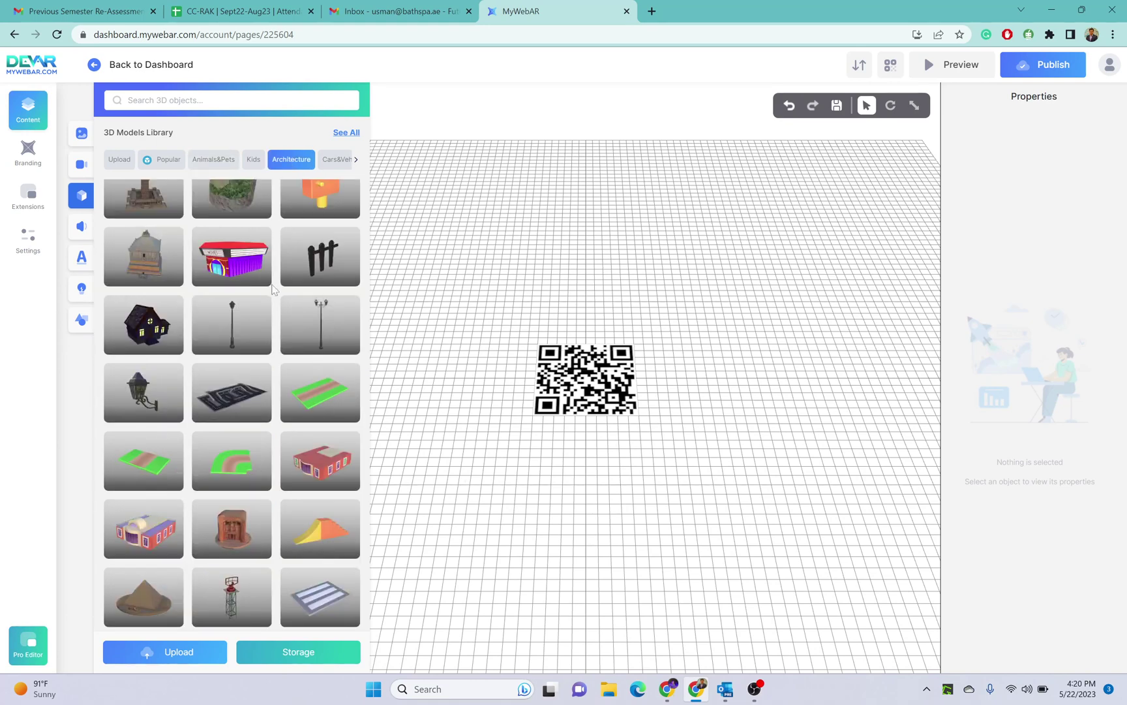
{"action": "scroll", "coordinate": [270, 324], "scroll_direction": "down", "scroll_amount": 4}
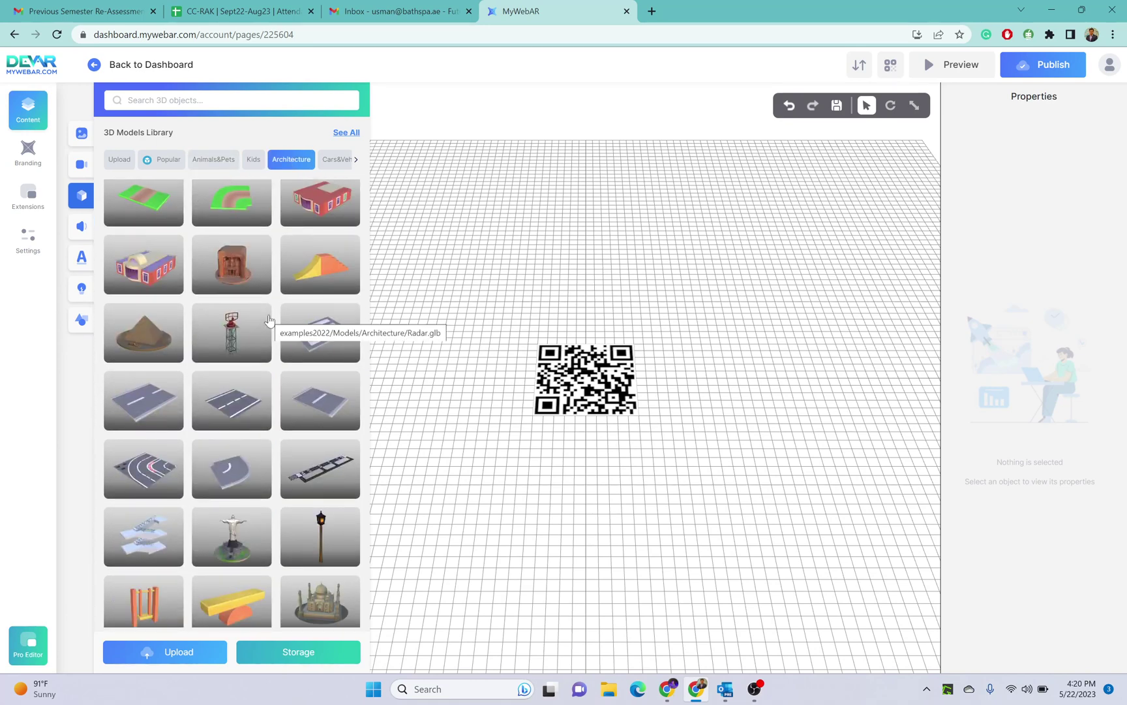
{"action": "scroll", "coordinate": [268, 326], "scroll_direction": "down", "scroll_amount": 5}
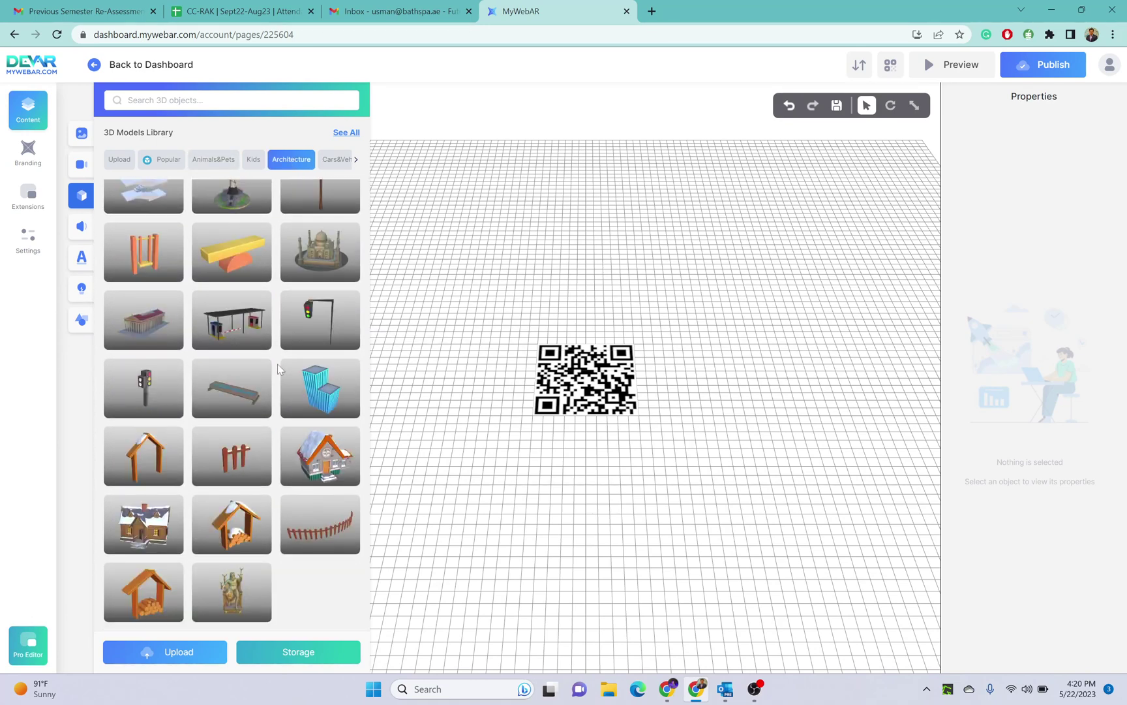
{"action": "scroll", "coordinate": [235, 424], "scroll_direction": "up", "scroll_amount": 4}
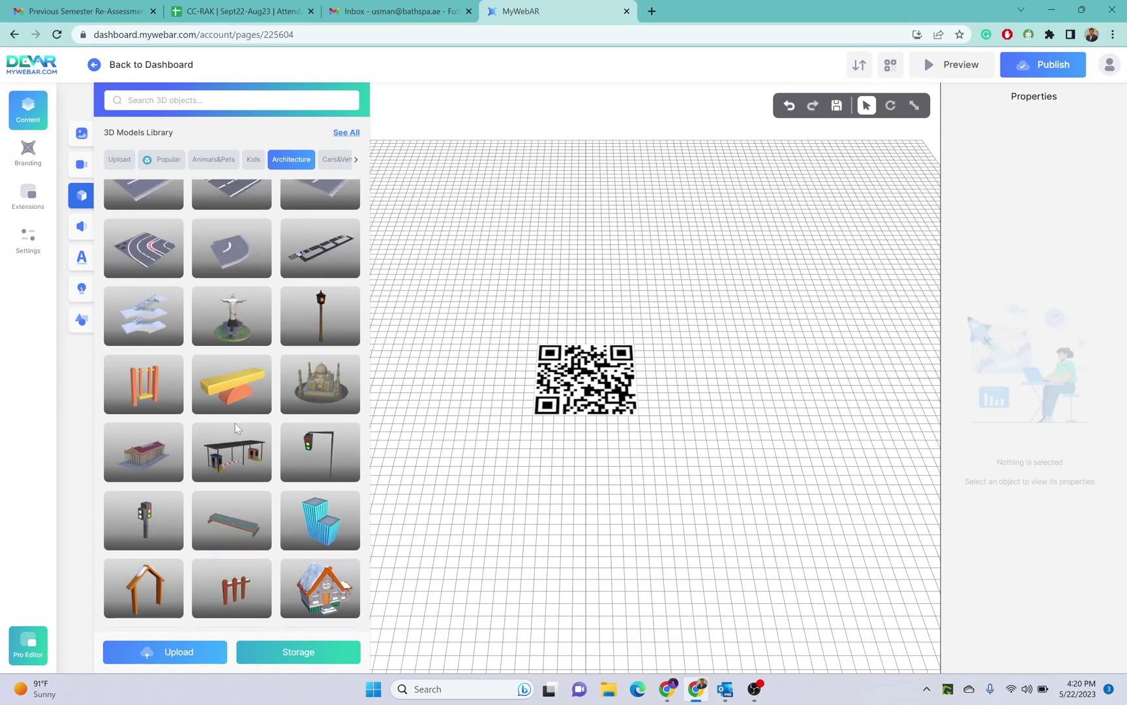
{"action": "scroll", "coordinate": [196, 411], "scroll_direction": "up", "scroll_amount": 2}
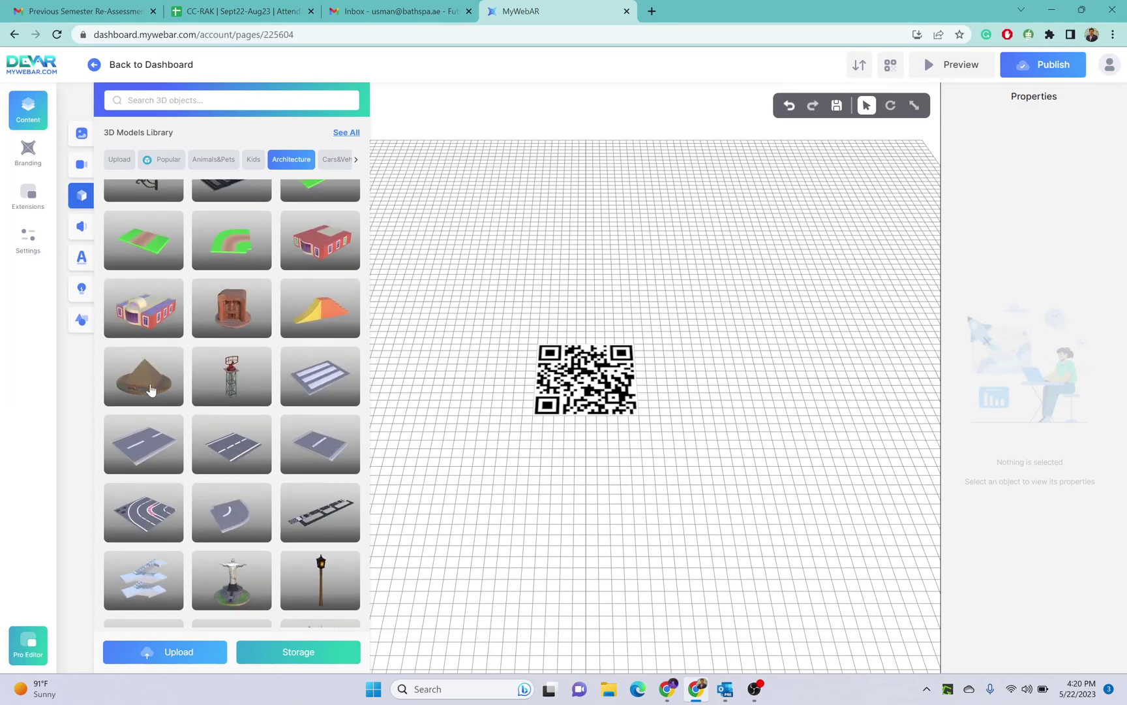
{"action": "left_click", "coordinate": [151, 390]}
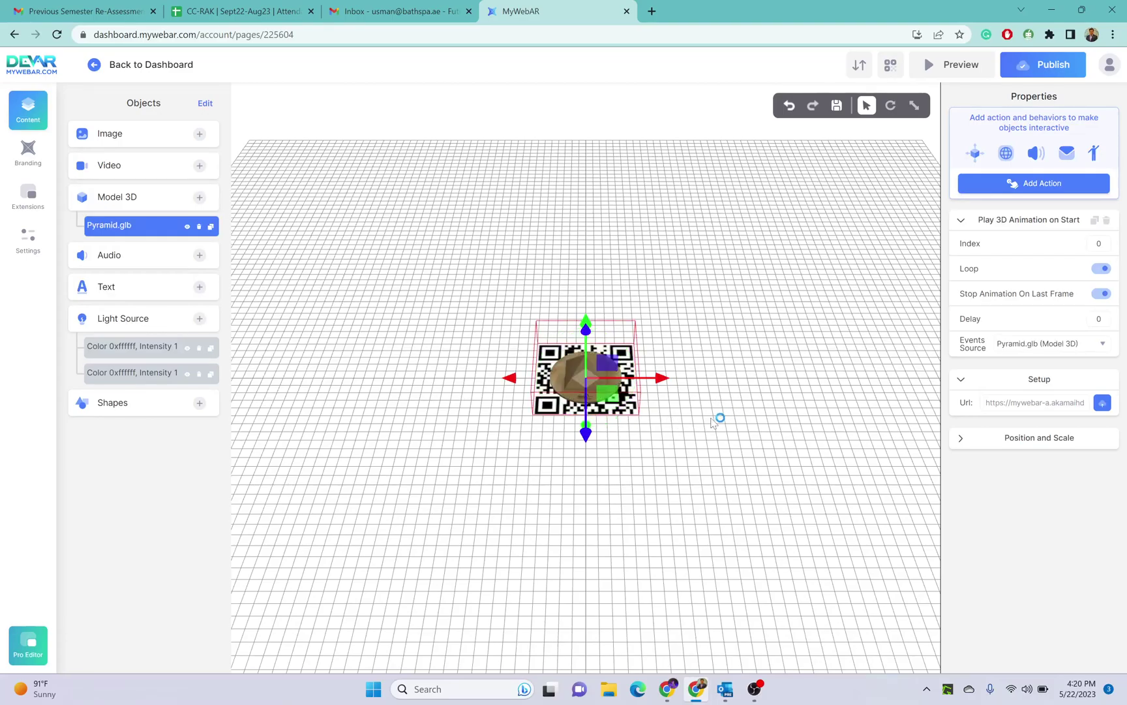
Raise Pyramid.glb along the Y axis so it sits on the QR code, then inspect it up close.
{"action": "left_click_drag", "start_coordinate": [672, 452], "coordinate": [255, 655]}
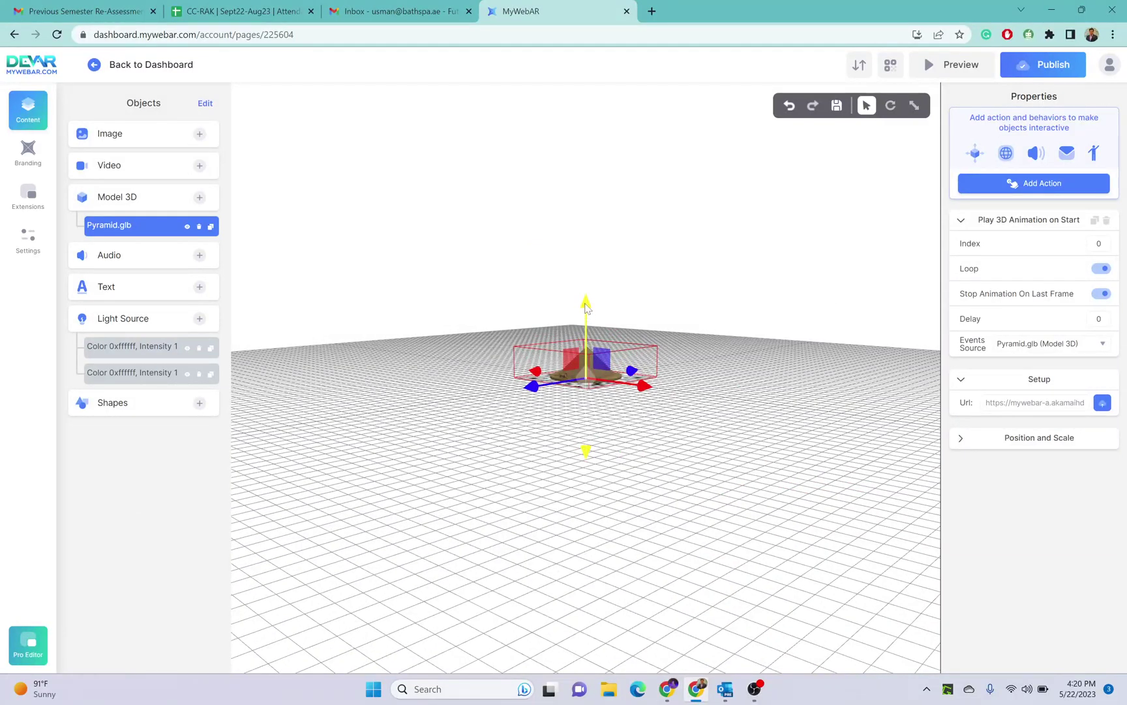
{"action": "left_click_drag", "start_coordinate": [606, 269], "coordinate": [651, 248]}
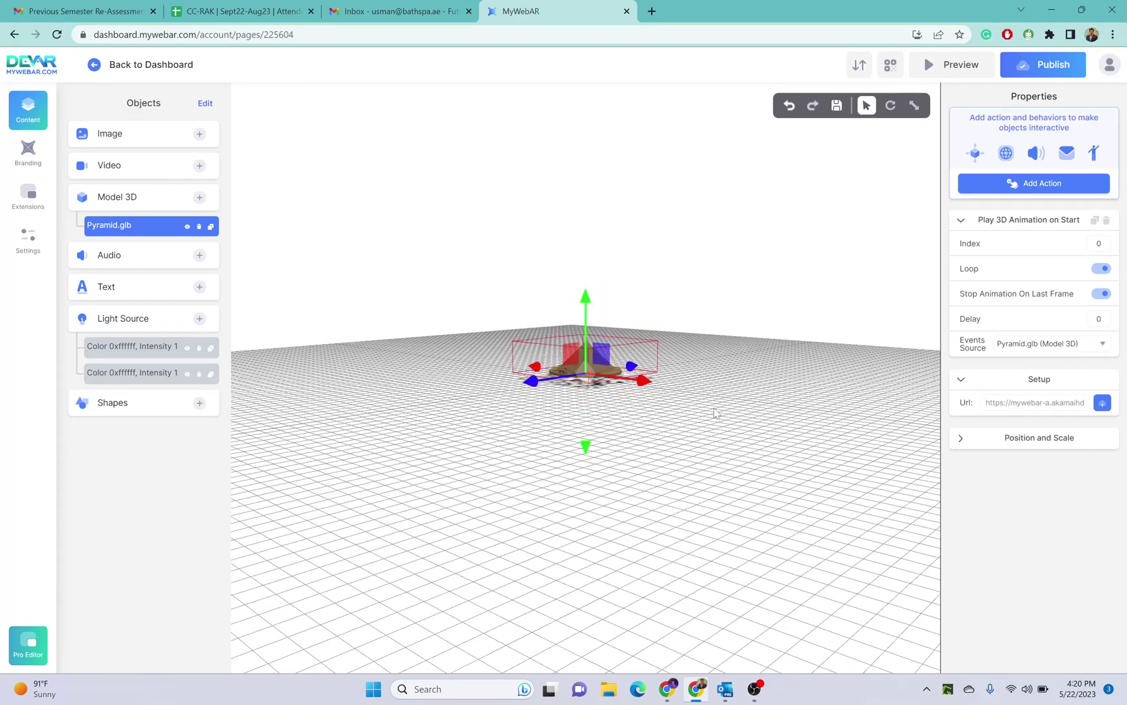
{"action": "scroll", "coordinate": [715, 412], "scroll_direction": "up", "scroll_amount": 10}
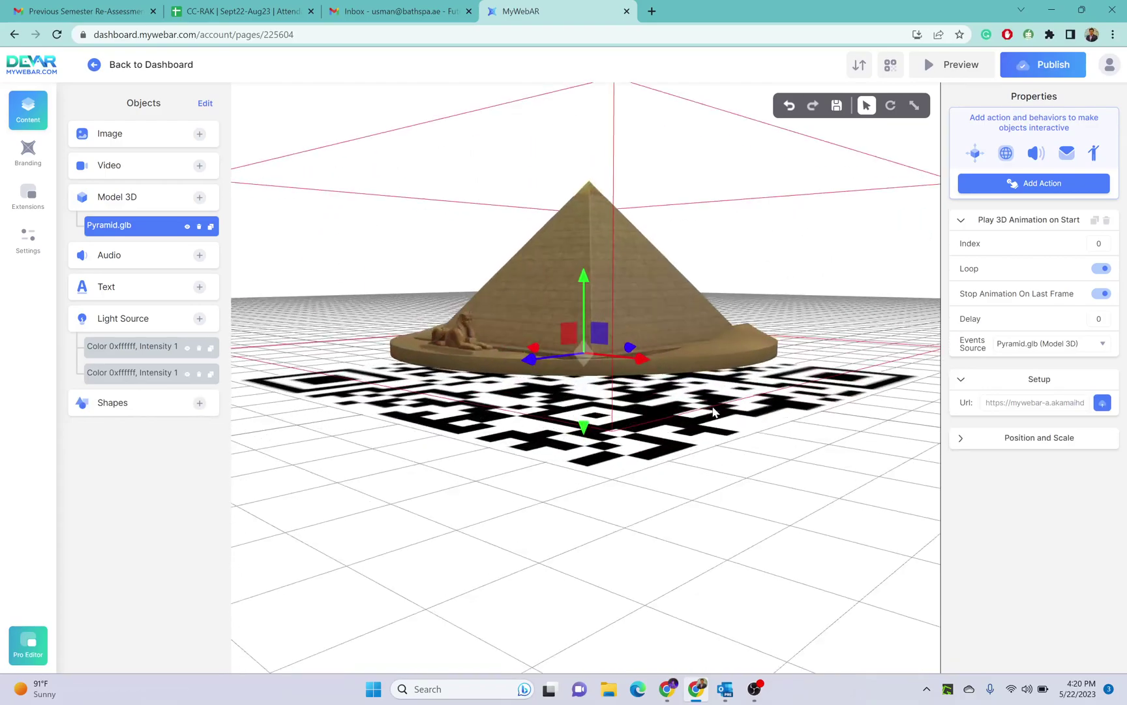
{"action": "scroll", "coordinate": [714, 412], "scroll_direction": "up", "scroll_amount": 3}
{"action": "mouse_move", "coordinate": [354, 595]}
{"action": "left_mouse_down"}
{"action": "mouse_move", "coordinate": [461, 593]}
{"action": "mouse_move", "coordinate": [578, 646]}
{"action": "mouse_move", "coordinate": [426, 558]}
{"action": "mouse_move", "coordinate": [398, 588]}
{"action": "mouse_move", "coordinate": [299, 577]}
{"action": "mouse_move", "coordinate": [399, 556]}
{"action": "mouse_move", "coordinate": [415, 569]}
{"action": "mouse_move", "coordinate": [431, 669]}
{"action": "mouse_move", "coordinate": [424, 574]}
{"action": "left_mouse_up"}
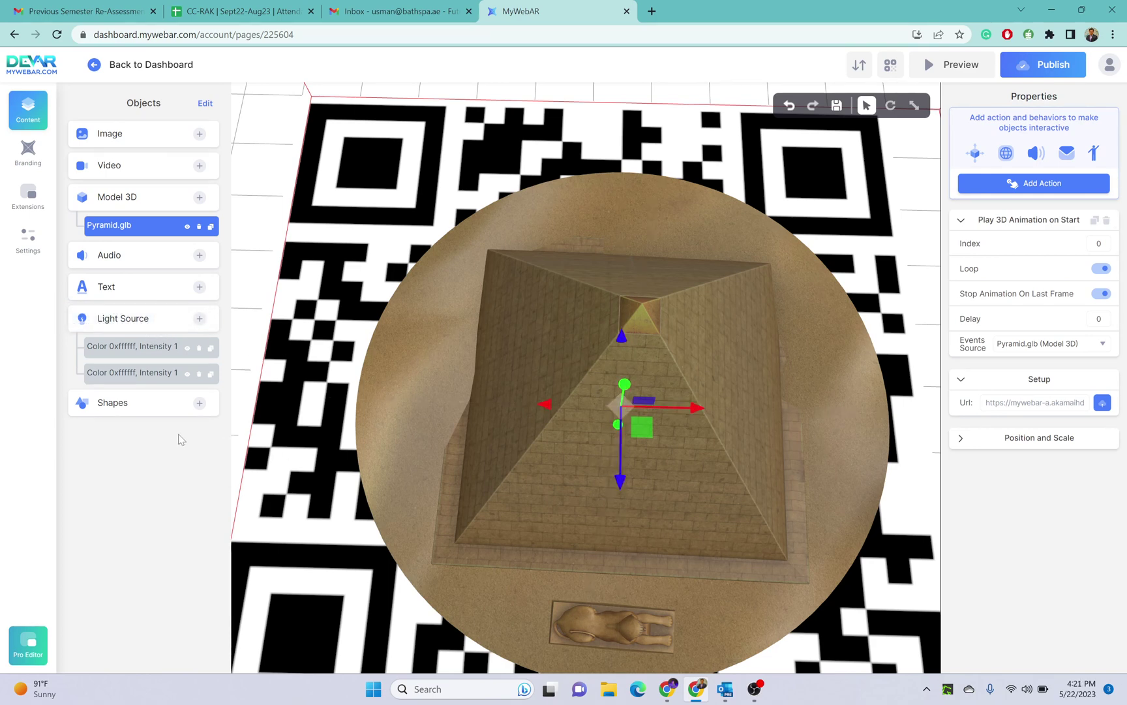
{"action": "left_click", "coordinate": [200, 403]}
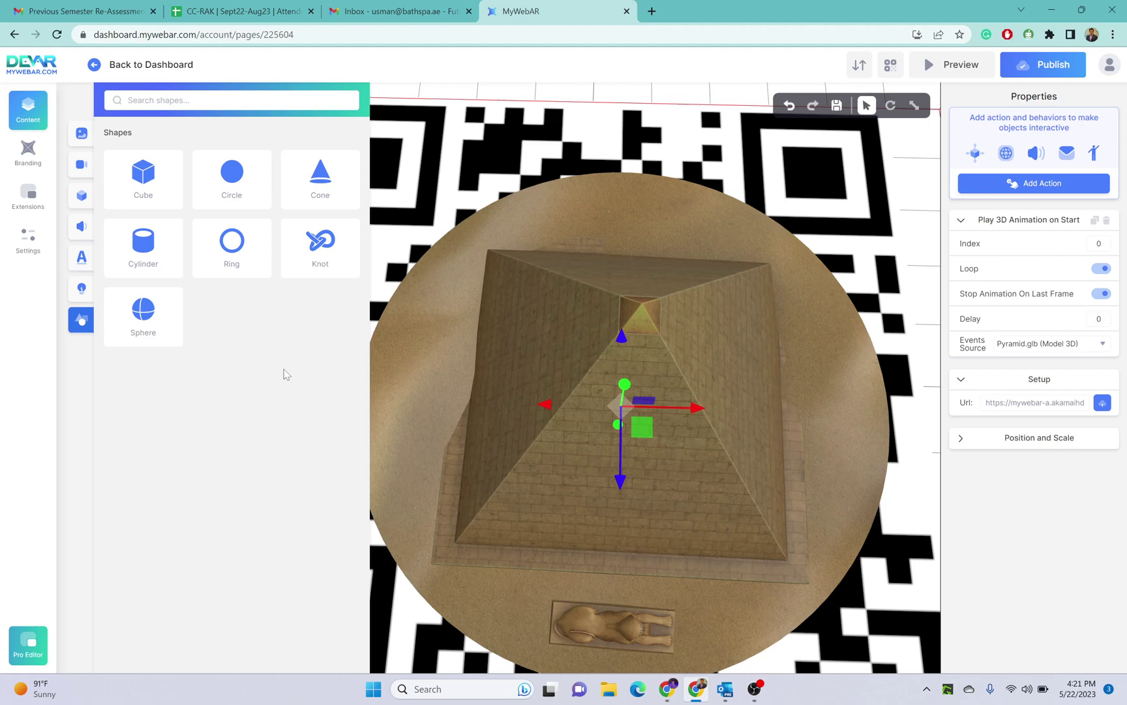
{"action": "left_click", "coordinate": [369, 65]}
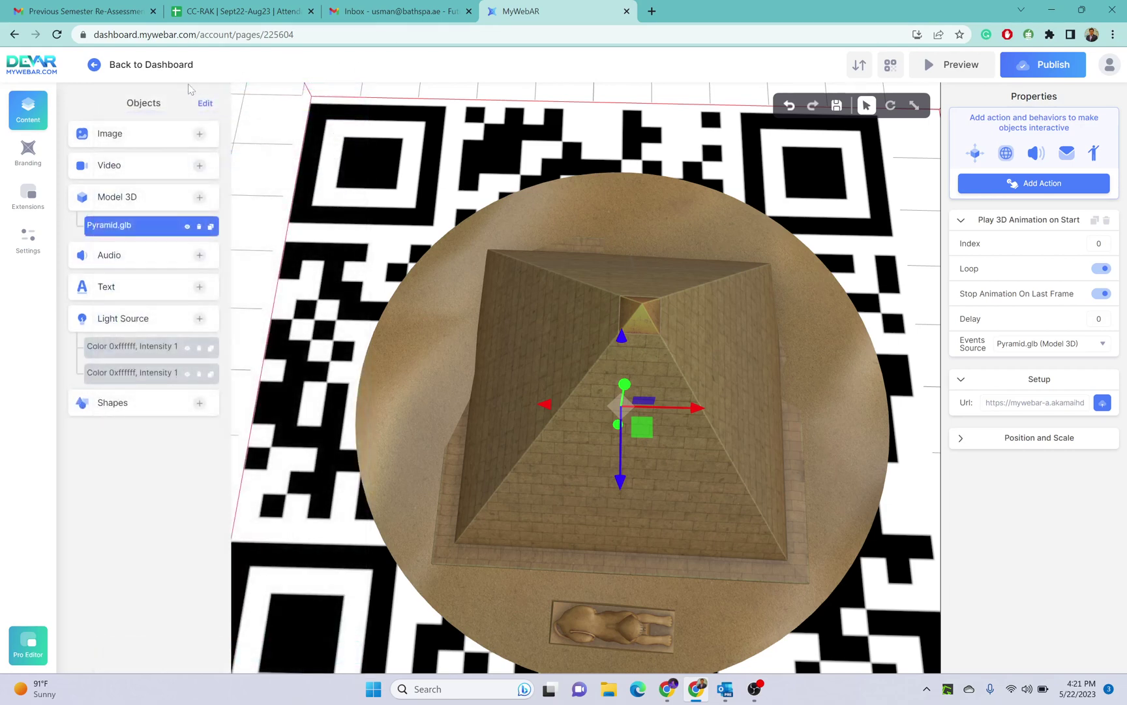
{"action": "left_click", "coordinate": [199, 133]}
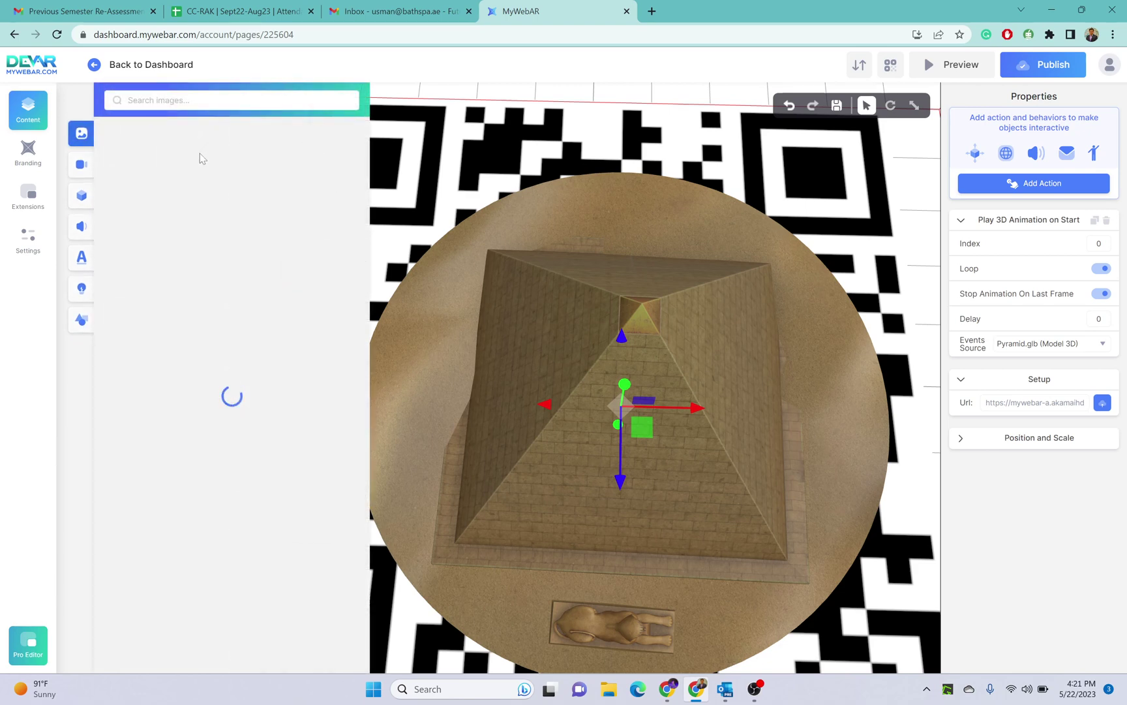
{"action": "left_click", "coordinate": [283, 75]}
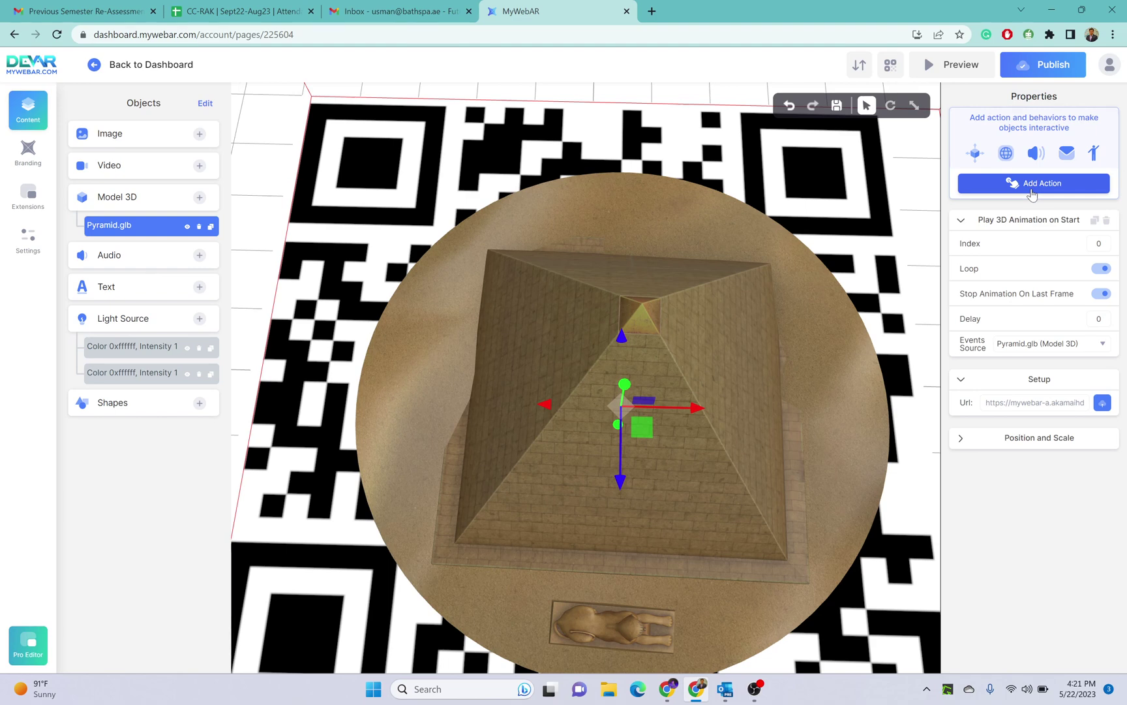
{"action": "left_click", "coordinate": [1031, 186]}
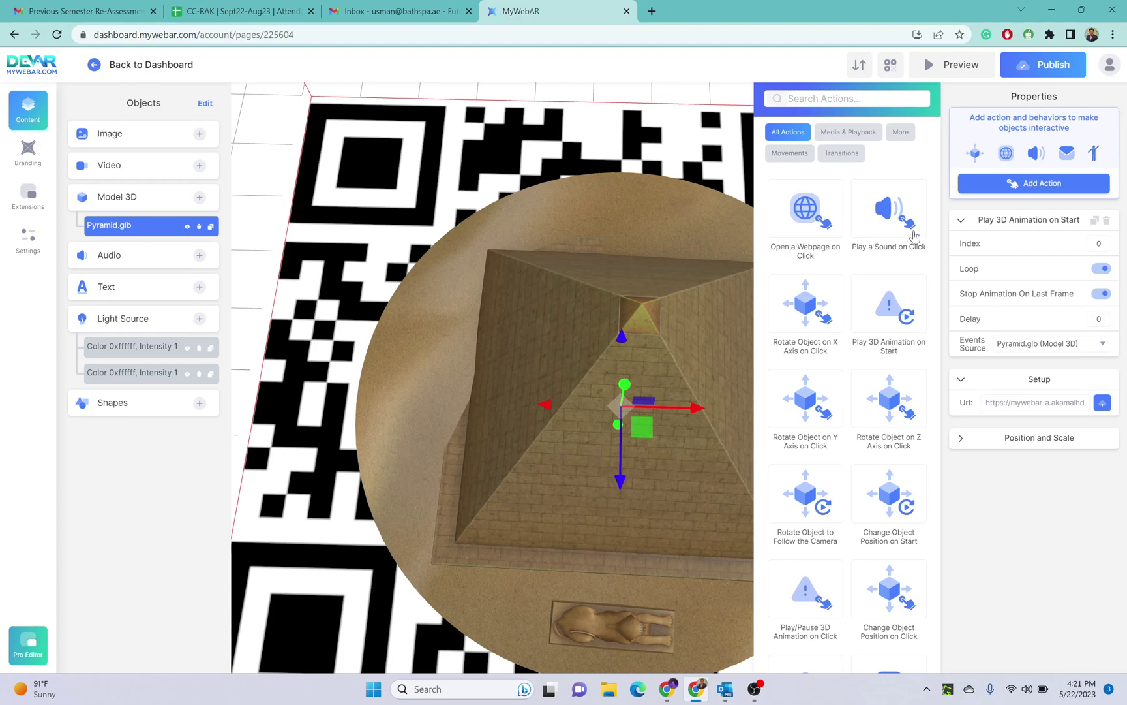
{"action": "scroll", "coordinate": [839, 365], "scroll_direction": "down", "scroll_amount": 2}
{"action": "scroll", "coordinate": [841, 367], "scroll_direction": "down", "scroll_amount": 6}
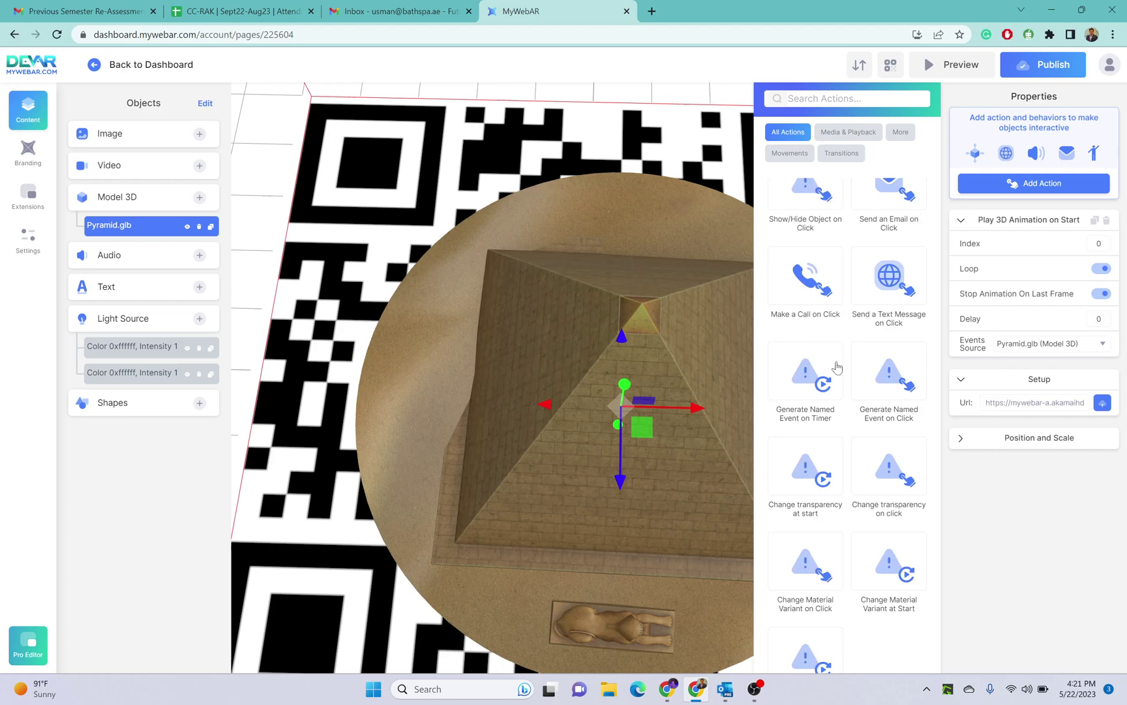
{"action": "scroll", "coordinate": [855, 371], "scroll_direction": "up", "scroll_amount": 8}
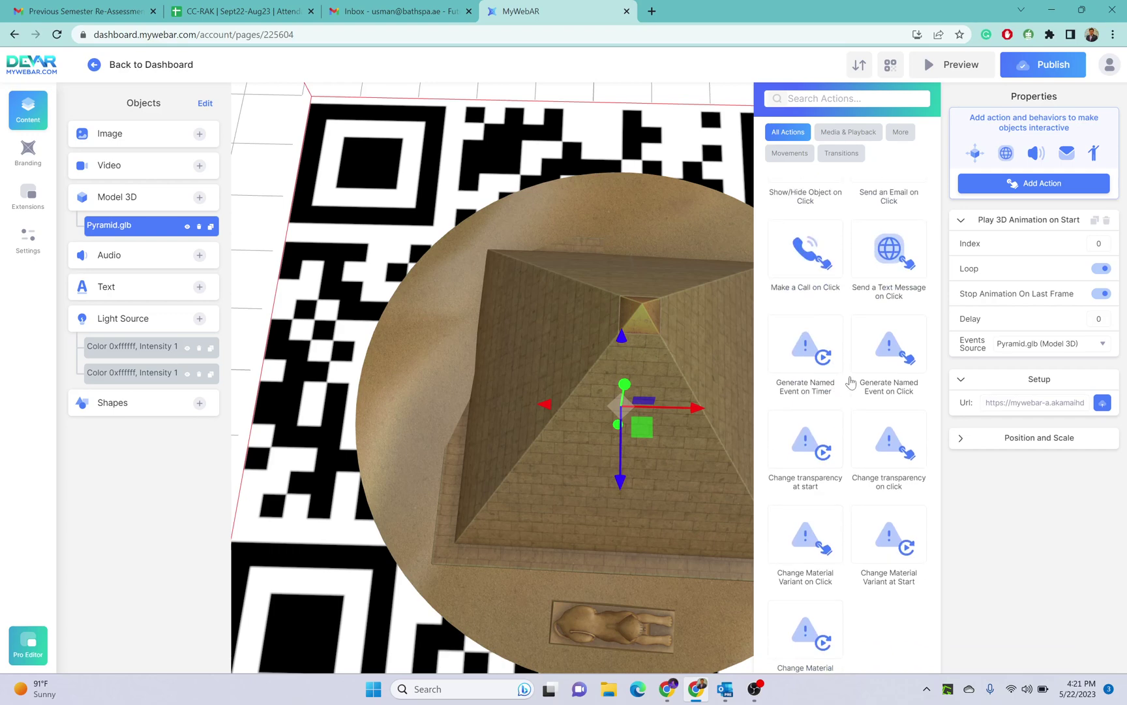
{"action": "left_click", "coordinate": [1003, 514]}
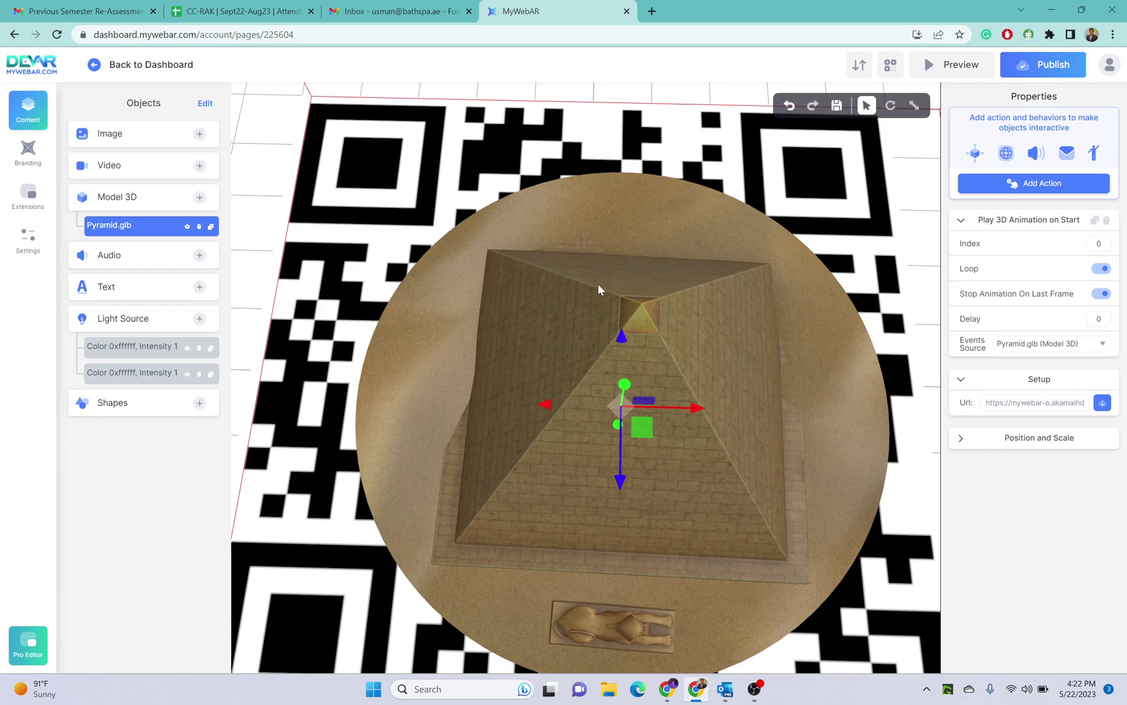
{"action": "left_click", "coordinate": [29, 161]}
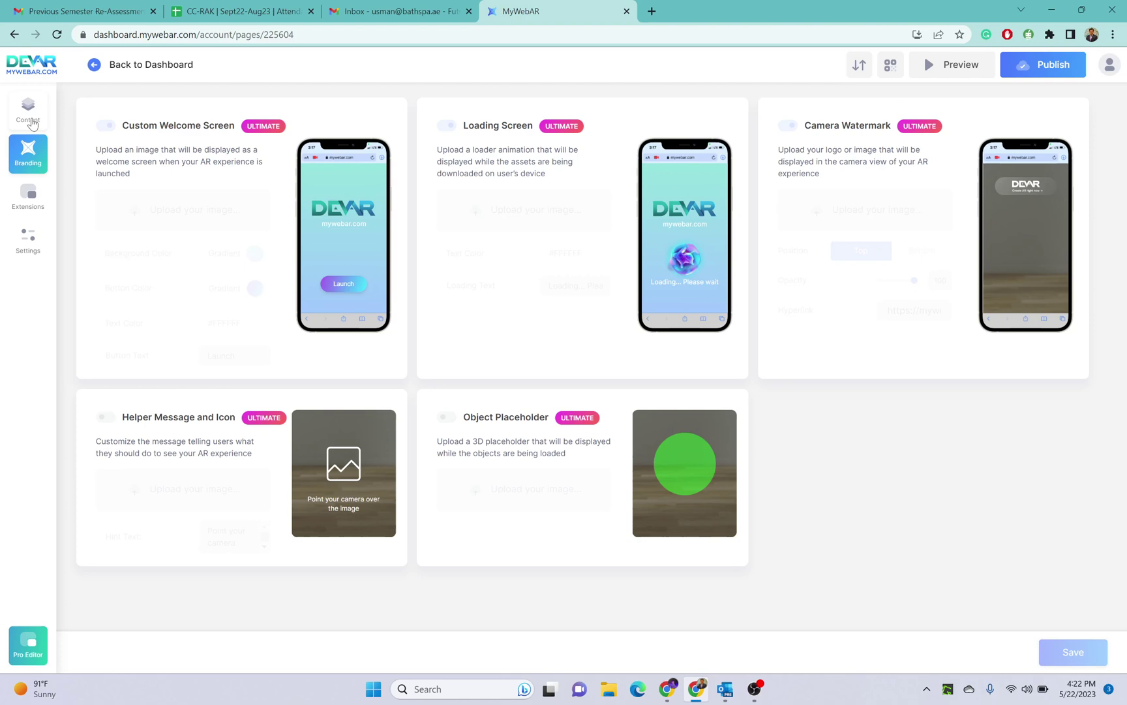
{"action": "left_click", "coordinate": [38, 210]}
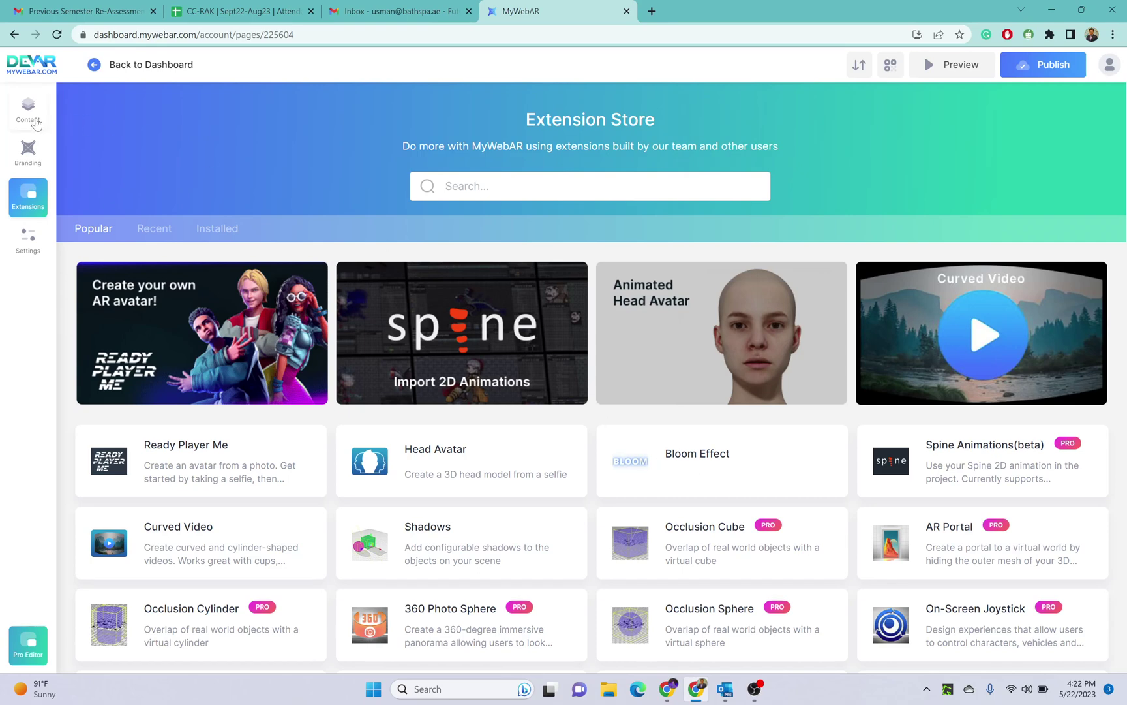
{"action": "left_click", "coordinate": [30, 111]}
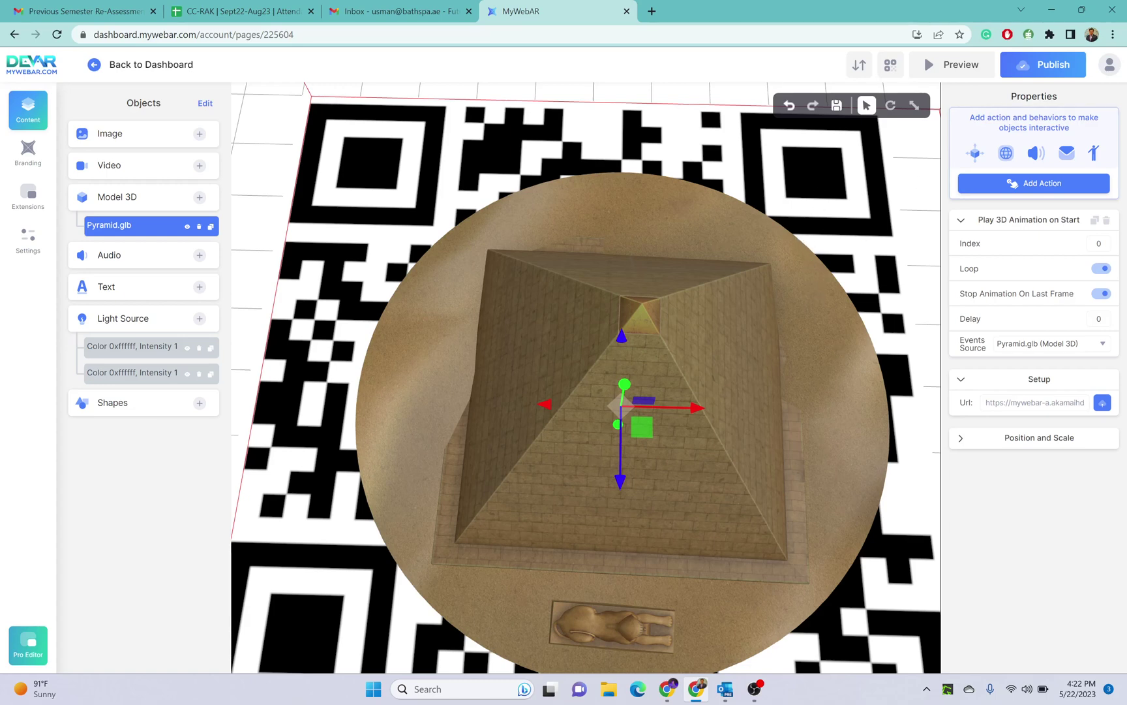
Publish the project and wait for the 'Your AR experience is now live' dialog.
{"action": "left_click", "coordinate": [1044, 68]}
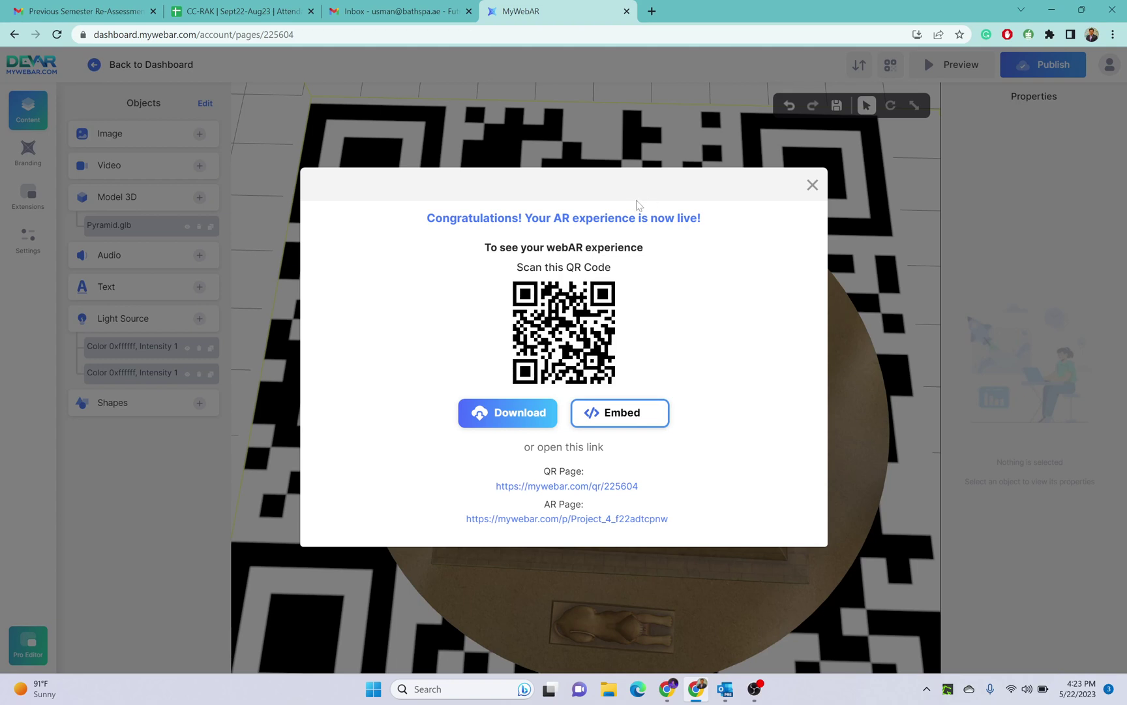
Select the congratulations message text in the live dialog, then clear the selection.
{"action": "left_click_drag", "start_coordinate": [636, 200], "coordinate": [638, 246]}
{"action": "left_click", "coordinate": [689, 302]}
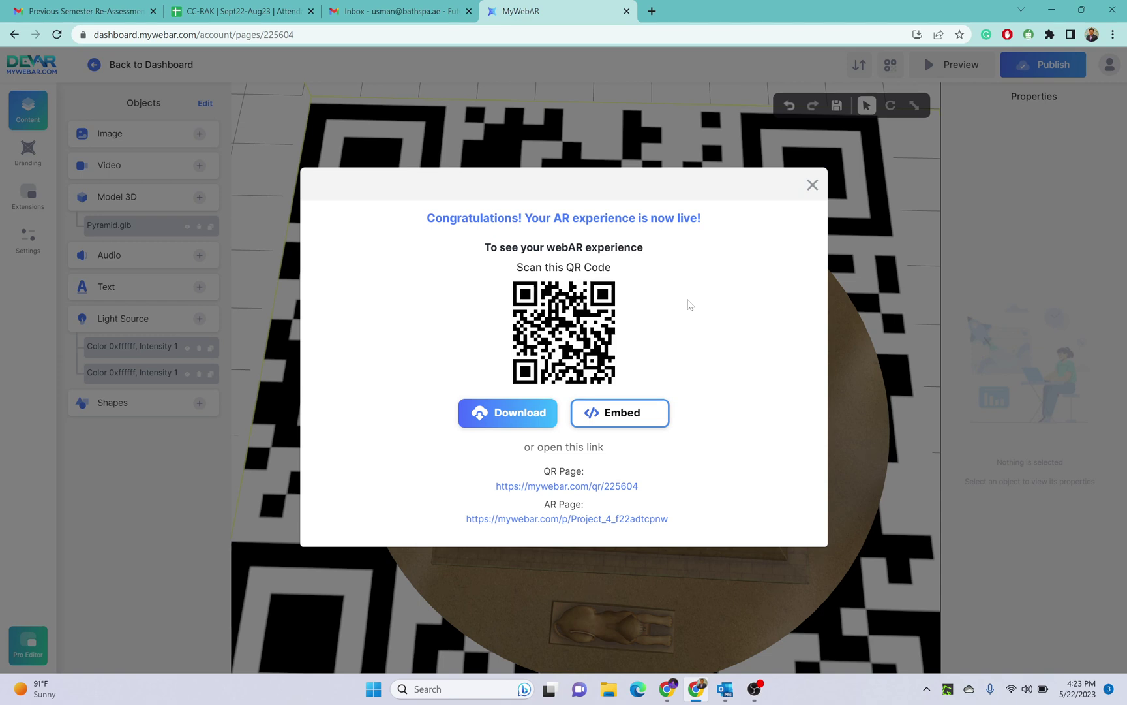